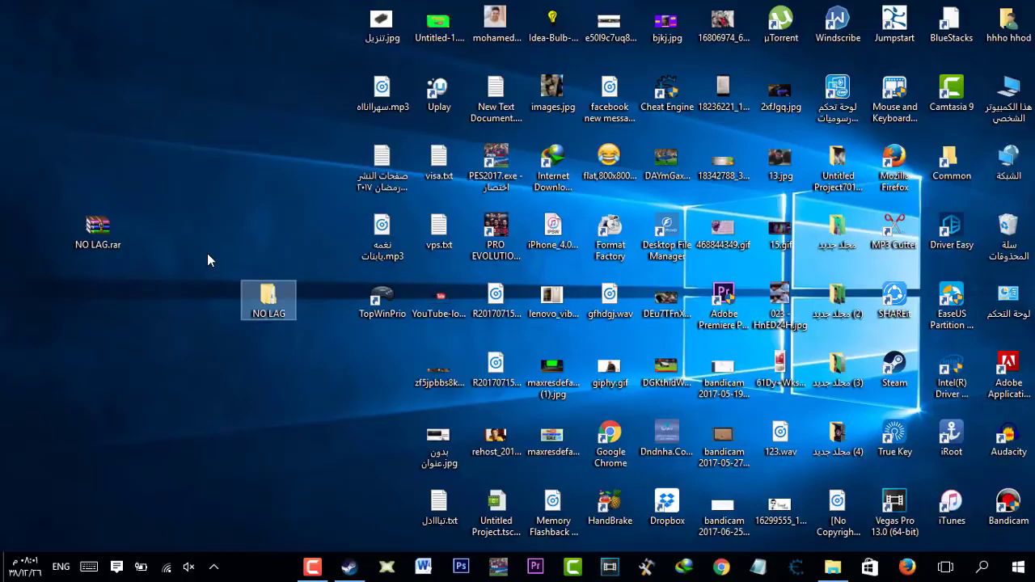
Open the NO LAG folder on the desktop and the NO LAG folder nested inside it
drag(151, 147, 98, 288)
drag(151, 141, 96, 289)
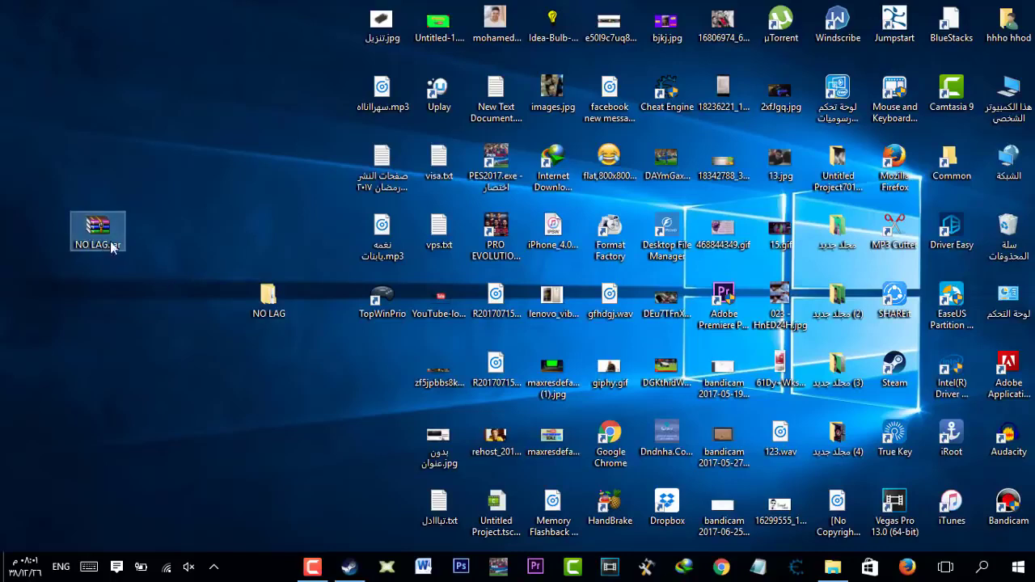
double_click(249, 301)
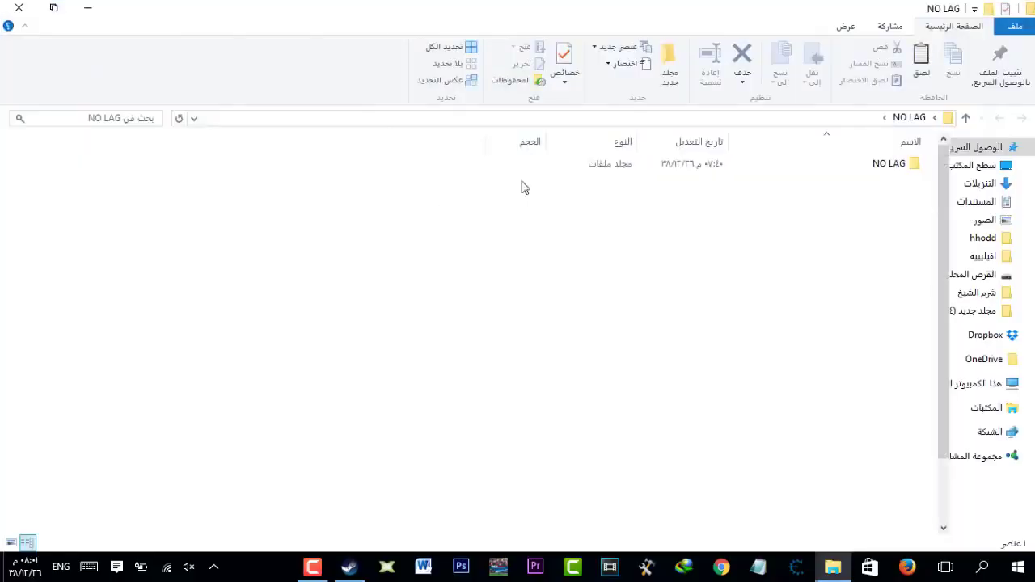
double_click(703, 164)
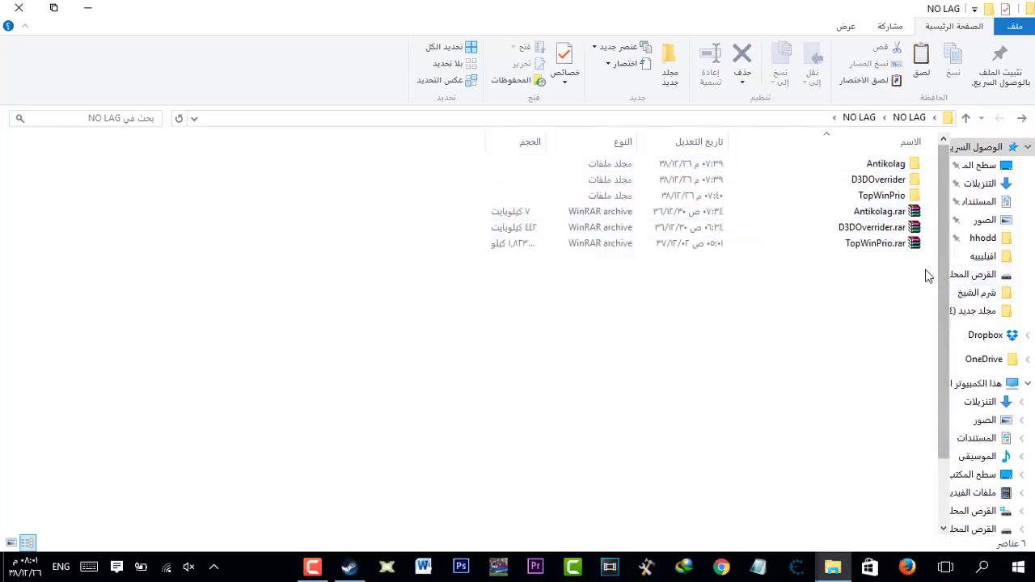
Review the Antikolag, D3DOverrider and TopWinPrio folders and their matching RAR archives
mouse_move(912, 273)
mouse_down()
mouse_move(960, 142)
mouse_move(930, 187)
mouse_move(909, 259)
mouse_up()
click(929, 164)
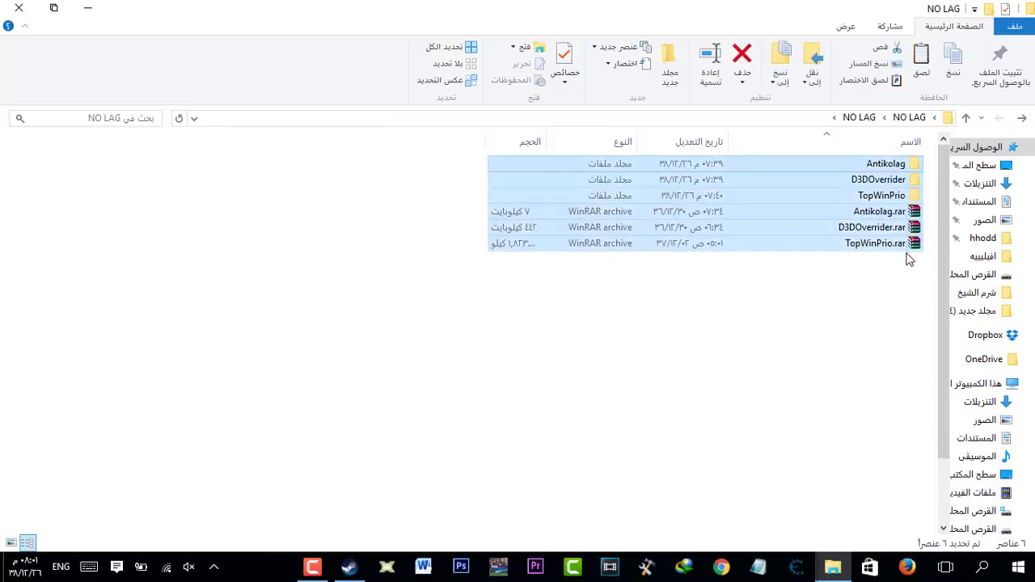
click(901, 312)
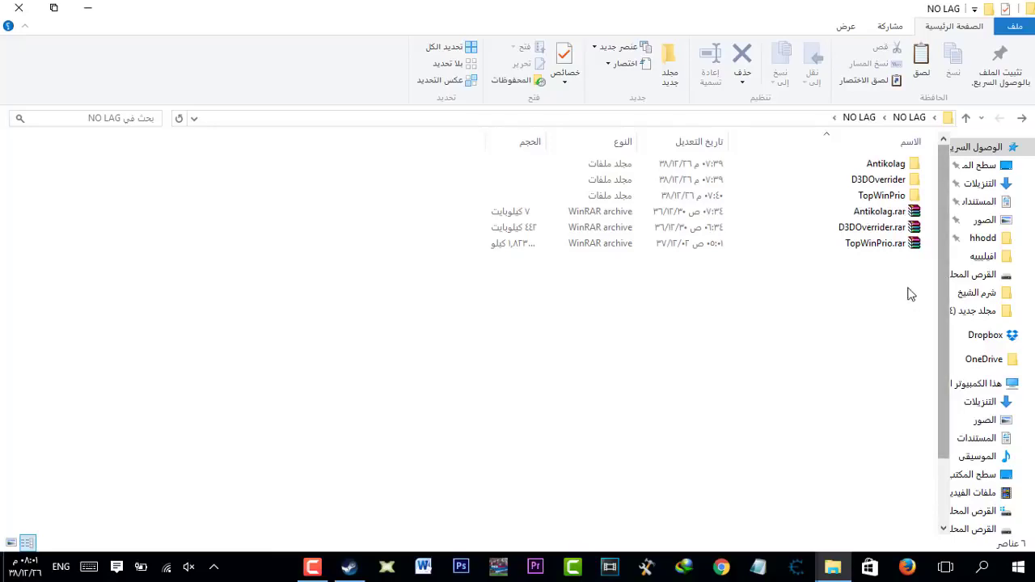
drag(908, 293, 921, 189)
click(885, 300)
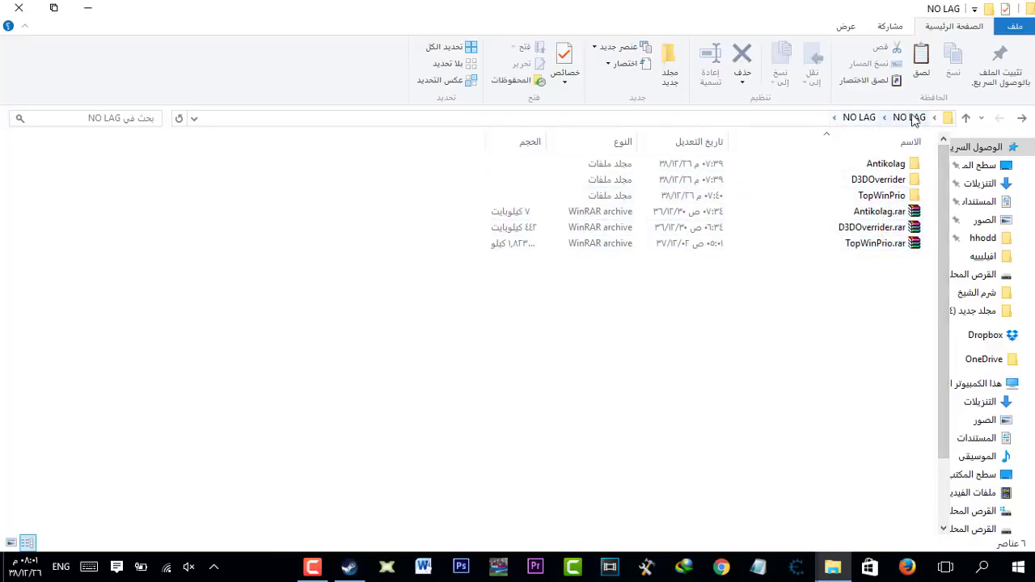
drag(890, 267, 884, 212)
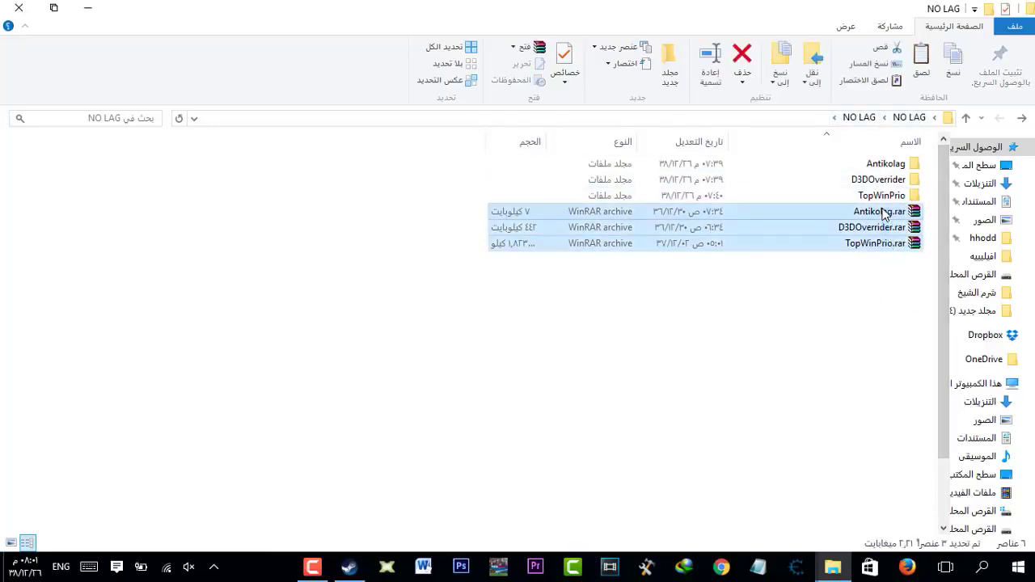
click(885, 164)
click(885, 180)
click(892, 199)
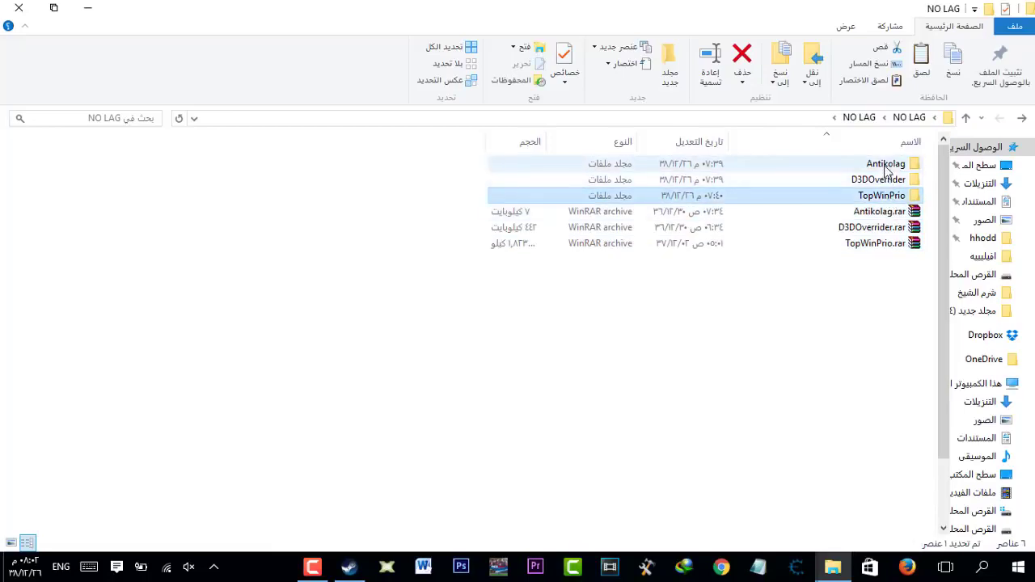
Open the Antikolag folder and cut the d3d9.dll file
double_click(885, 165)
click(885, 167)
right_click(887, 171)
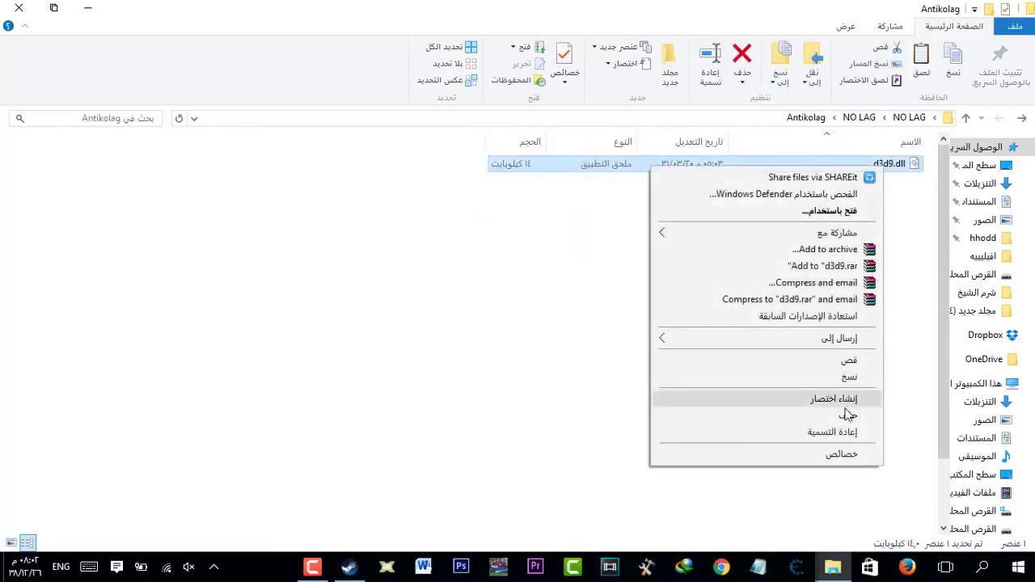
click(850, 358)
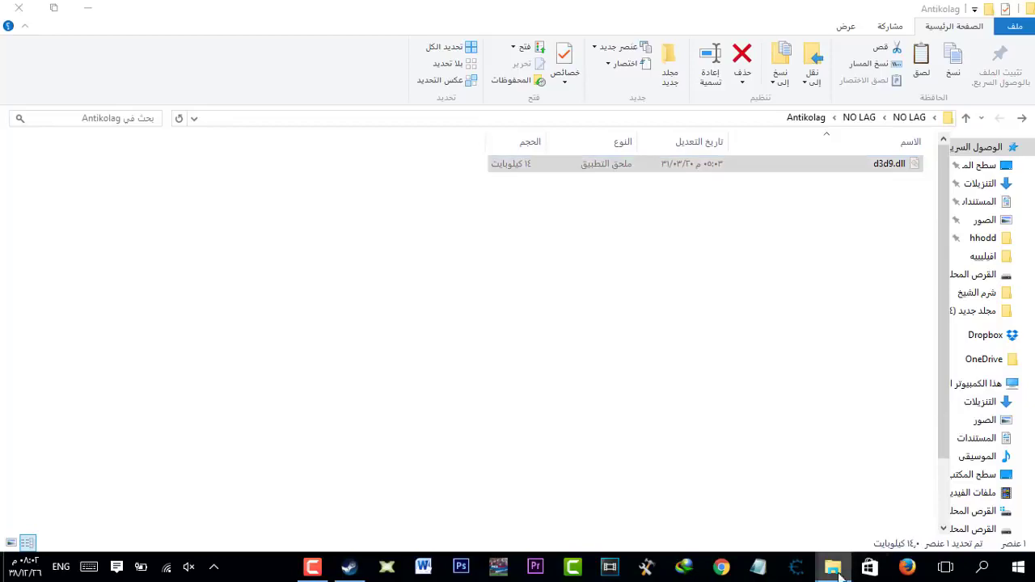
Switch to the PRO EVOLUTION SOCCER 2018 DEMO game folder and locate the d3d9.dll file in it
mouse_move(837, 569)
click(878, 476)
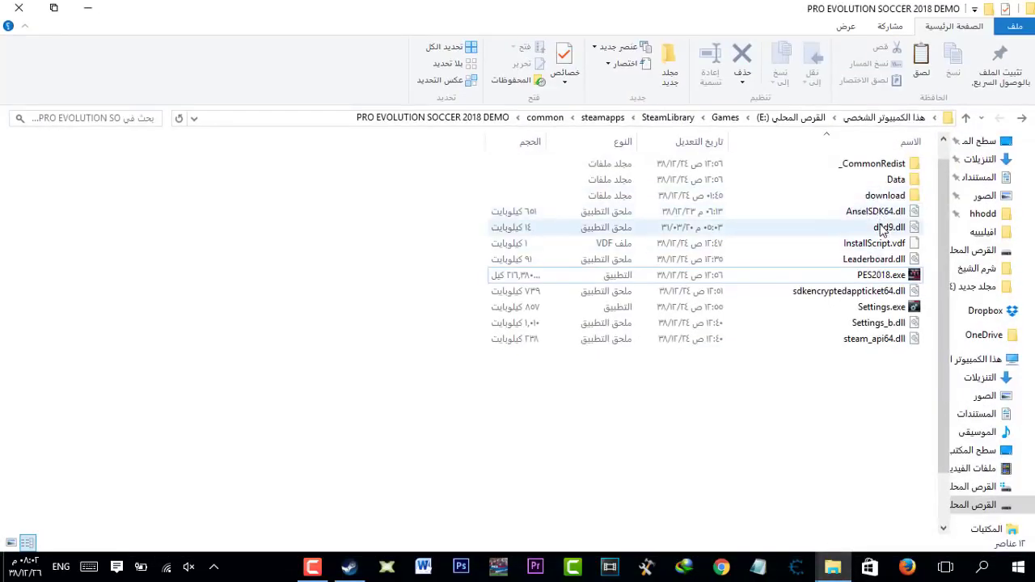
click(886, 227)
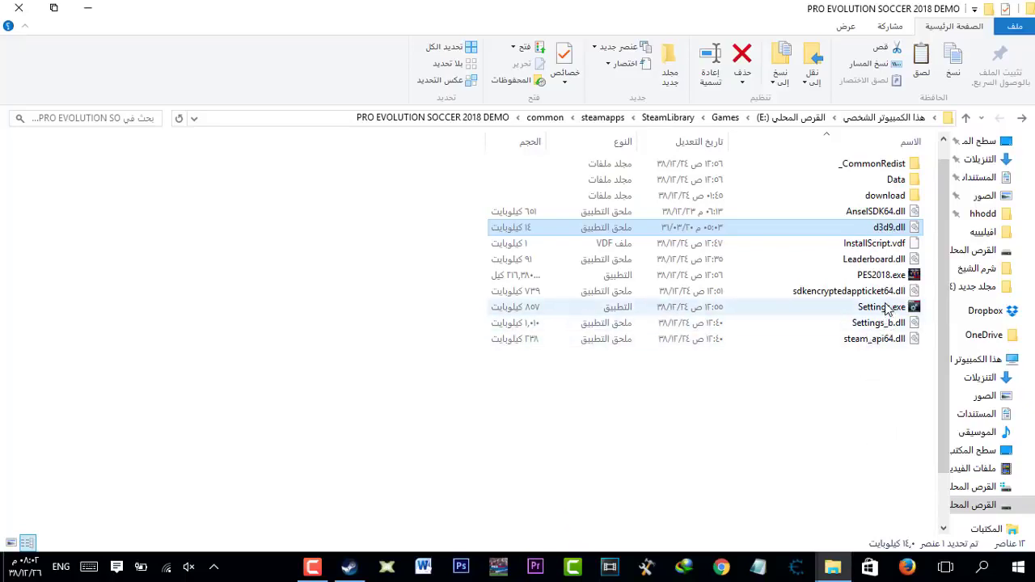
mouse_move(887, 310)
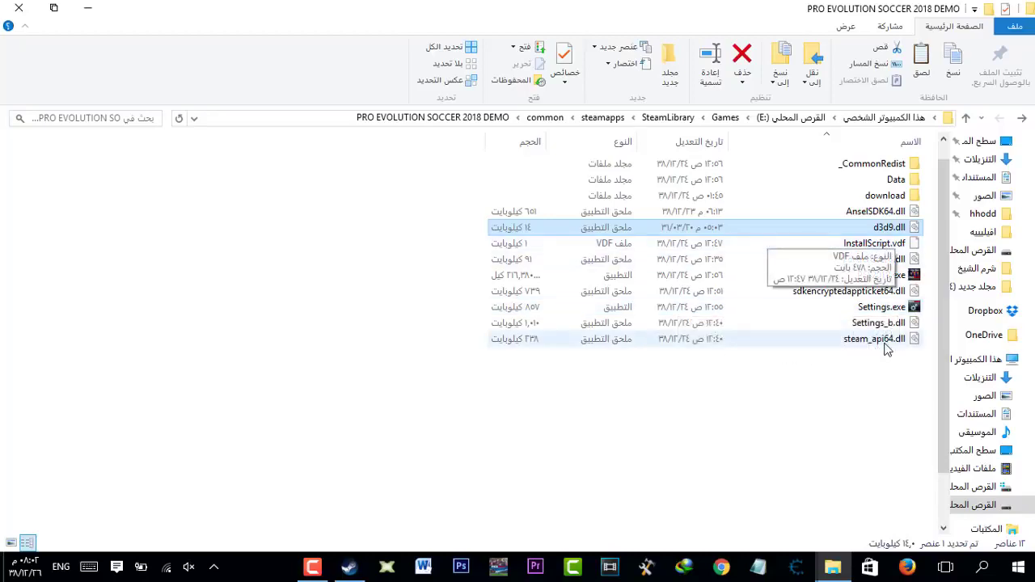
Go back from the Antikolag folder to NO LAG and open the inner TopWinPrio folder containing the setup files
click(833, 567)
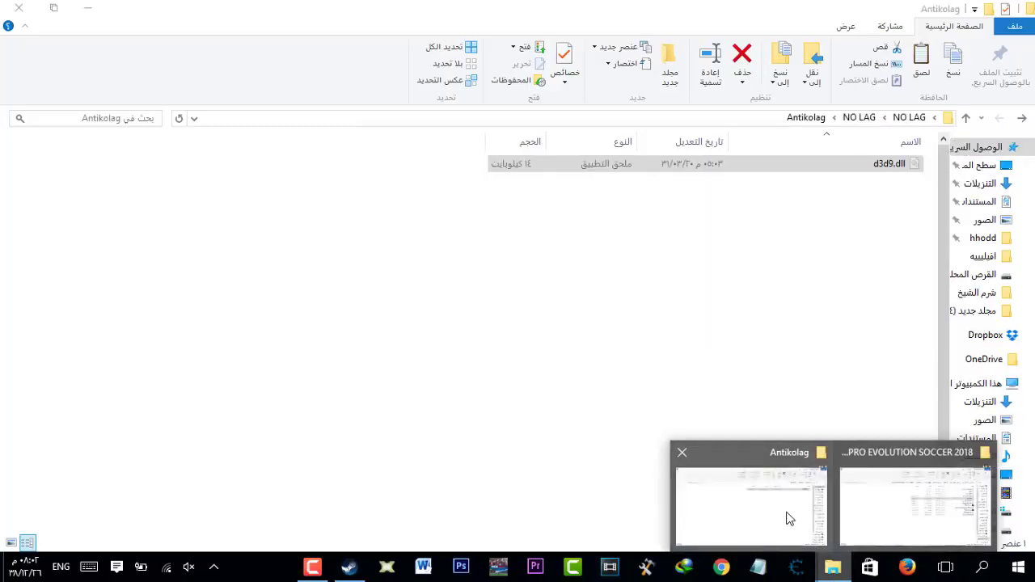
click(787, 513)
key(alt+Up)
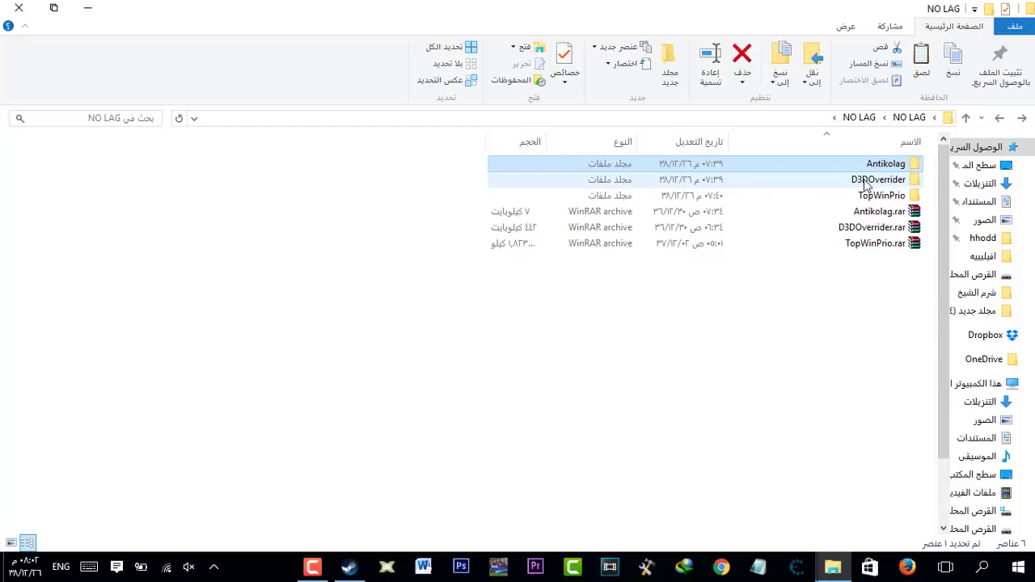
click(872, 200)
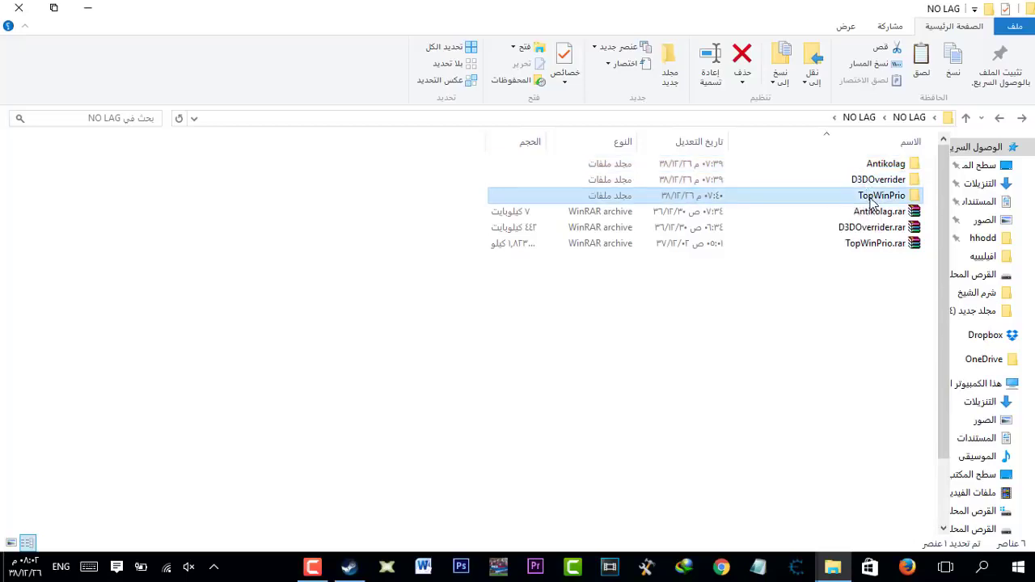
double_click(871, 198)
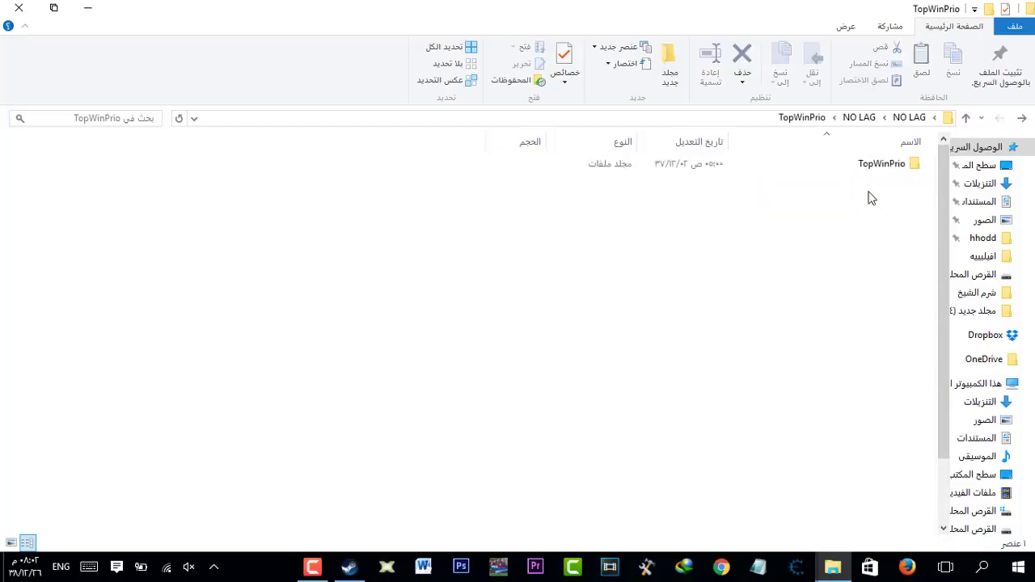
click(866, 167)
double_click(866, 167)
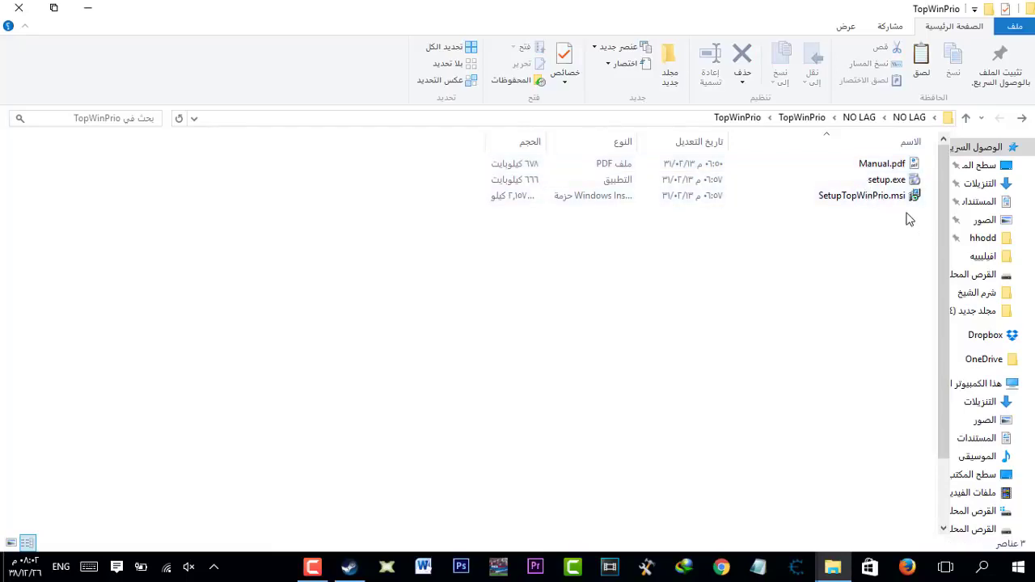
drag(908, 217, 910, 145)
click(935, 197)
Bring up the TopWinPrio window running in the background and check its priority list and boost settings
click(214, 568)
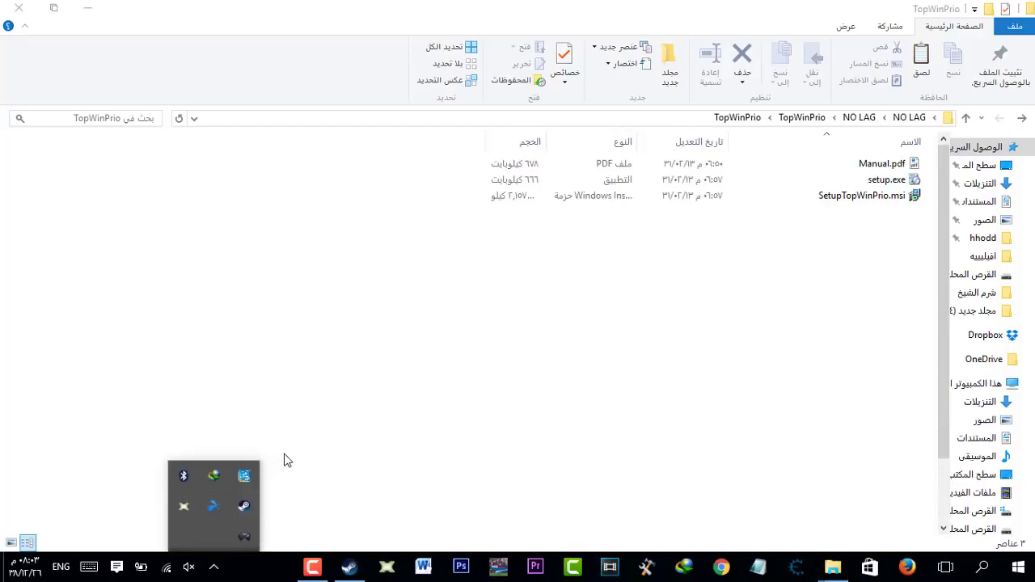
click(287, 460)
click(215, 567)
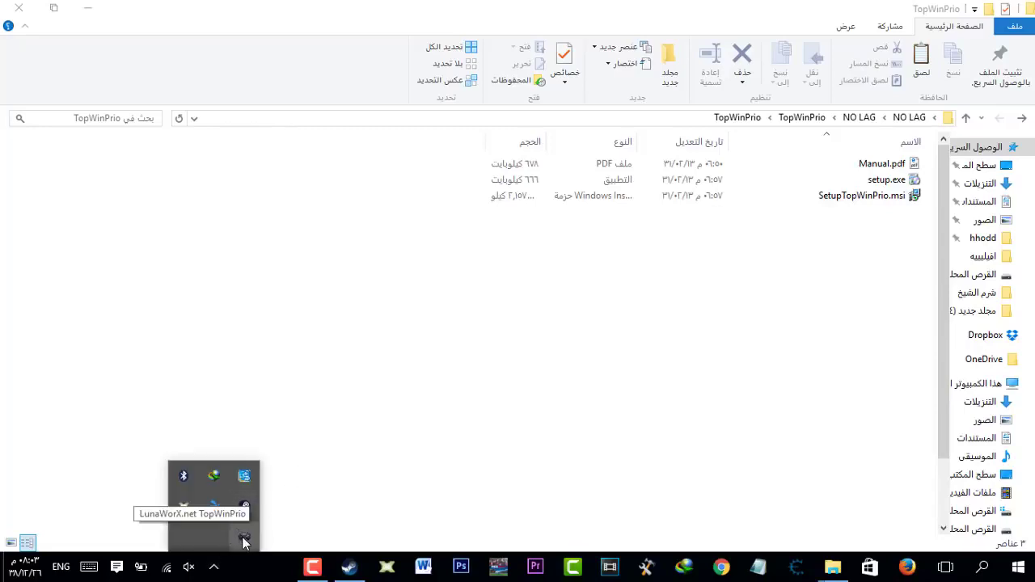
click(244, 540)
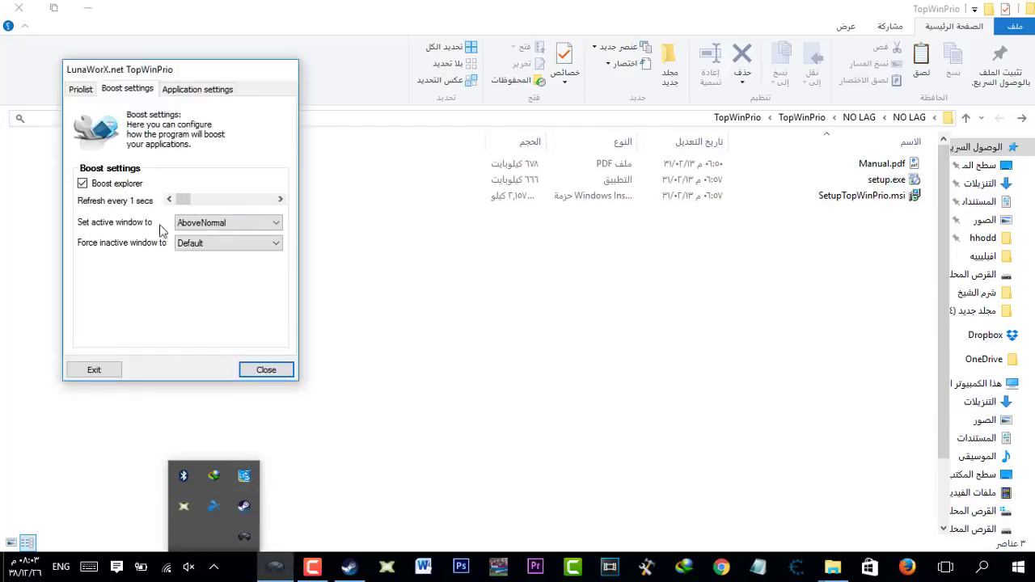
click(86, 96)
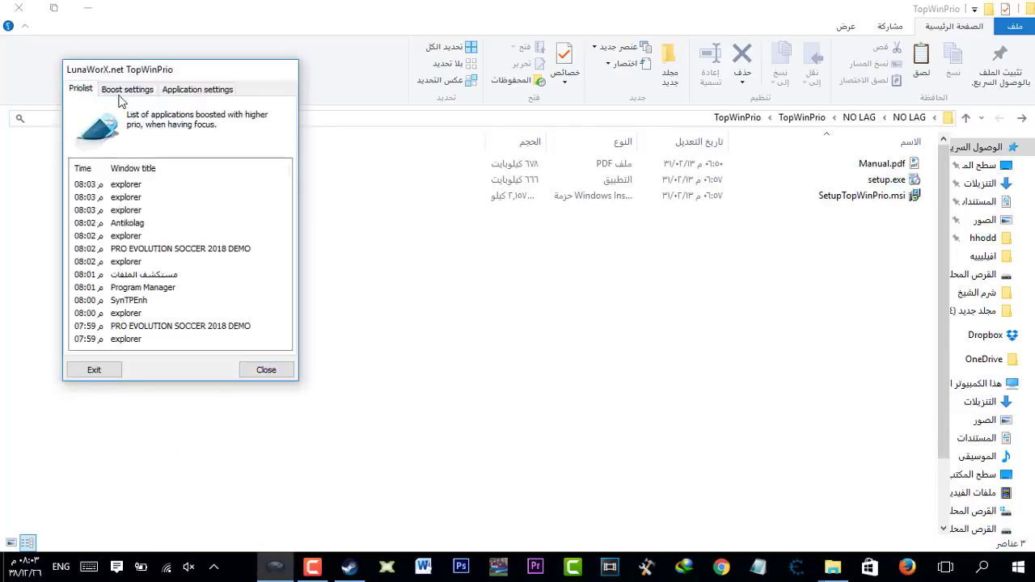
click(123, 92)
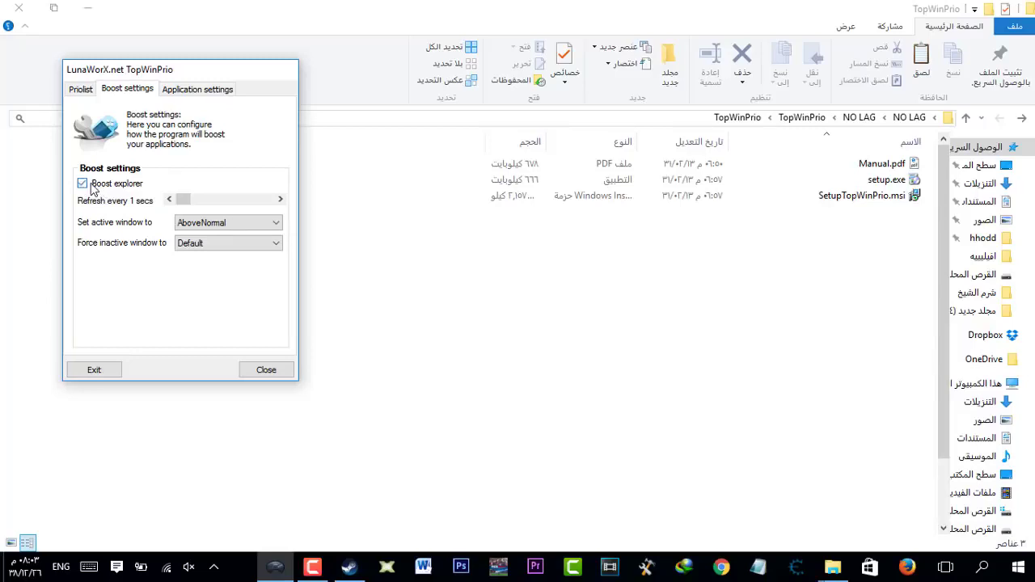
Set TopWinPrio's active window priority to AboveNormal and close its window so it runs in the background
click(198, 224)
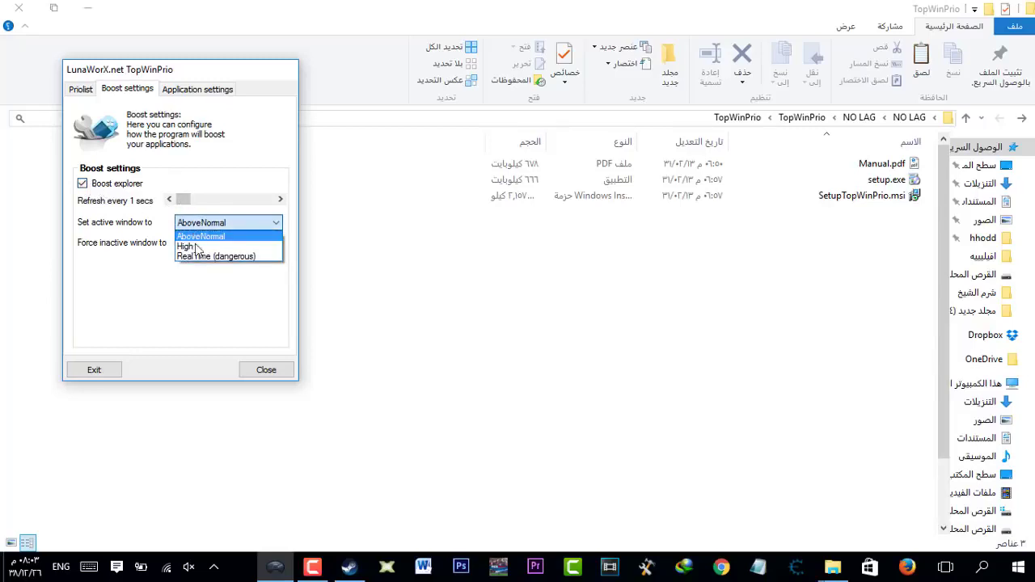
click(196, 248)
click(199, 226)
click(199, 236)
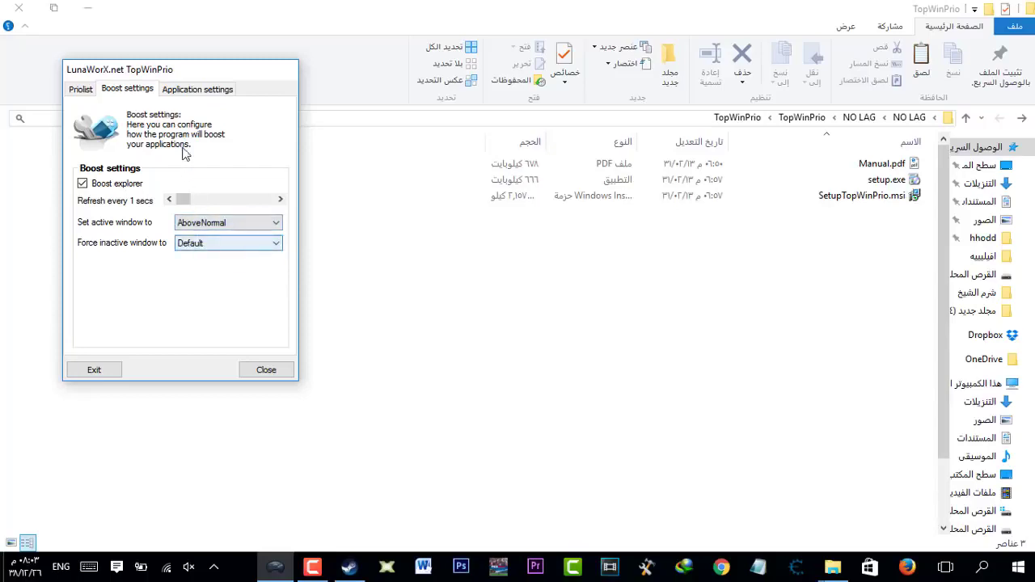
click(197, 89)
click(133, 91)
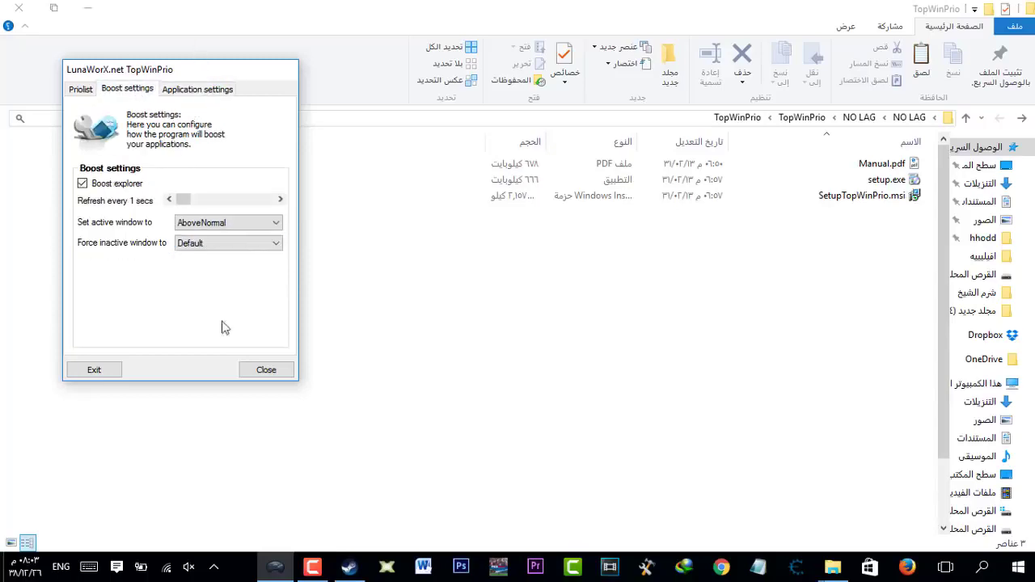
click(262, 371)
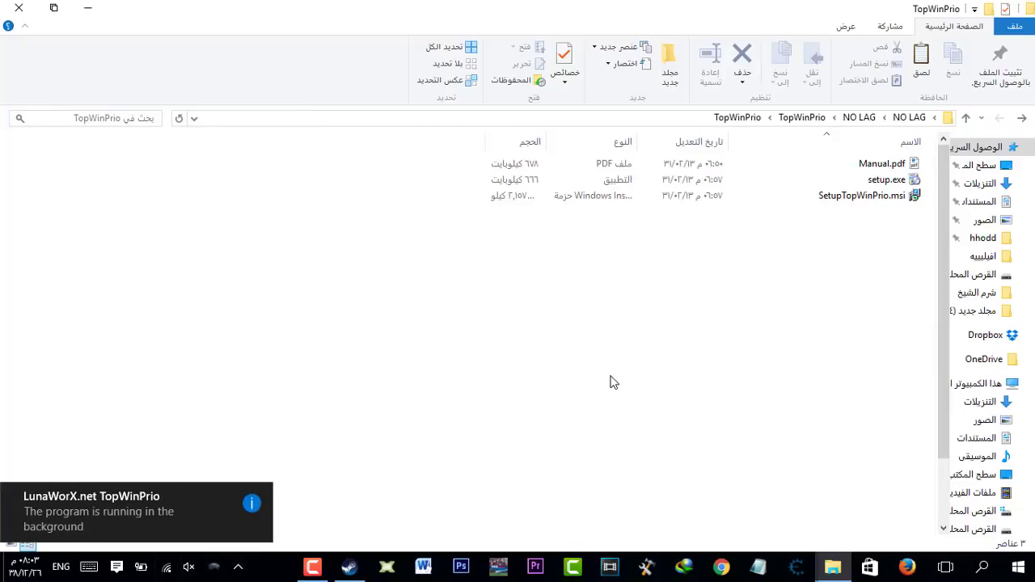
Return to the NO LAG folder, open the inner D3DOverrider folder and run D3DOverrider.exe
key(alt+Up)
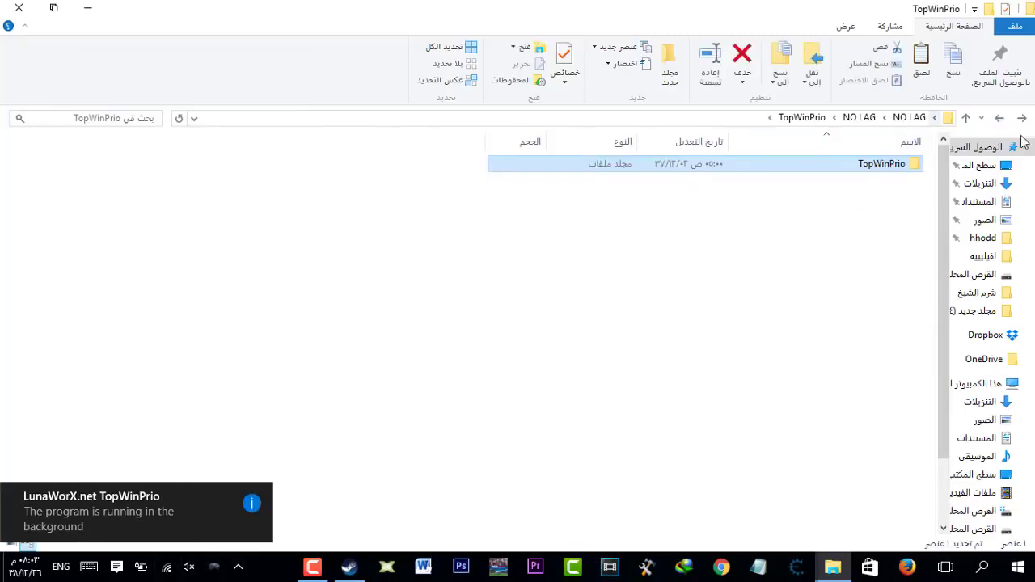
click(1023, 119)
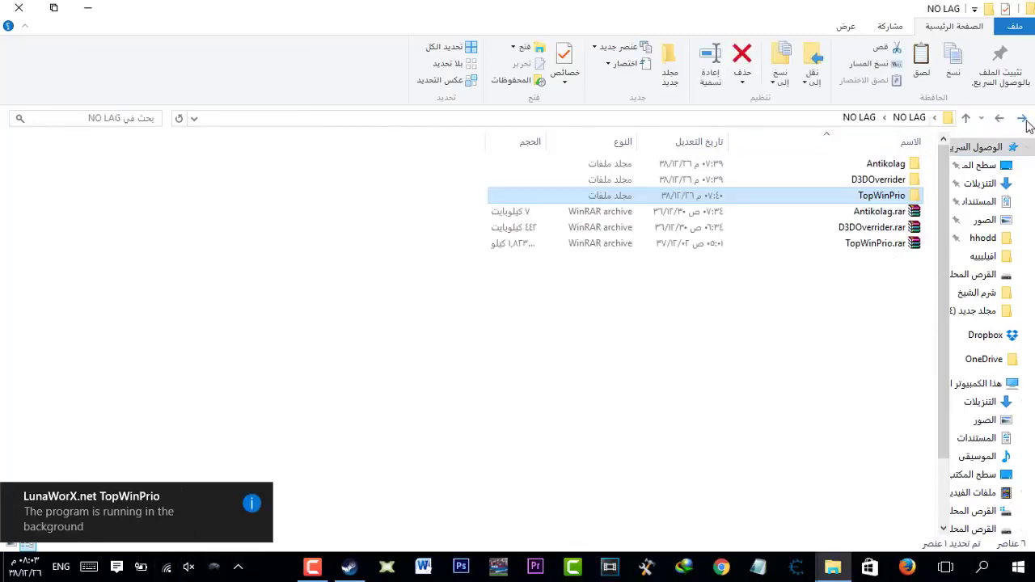
double_click(902, 180)
double_click(880, 164)
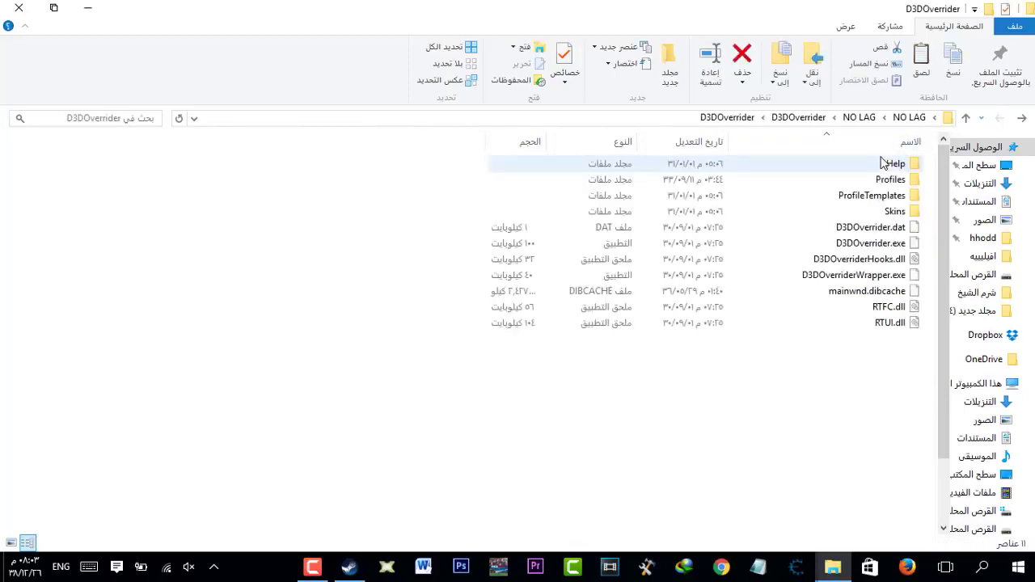
click(880, 247)
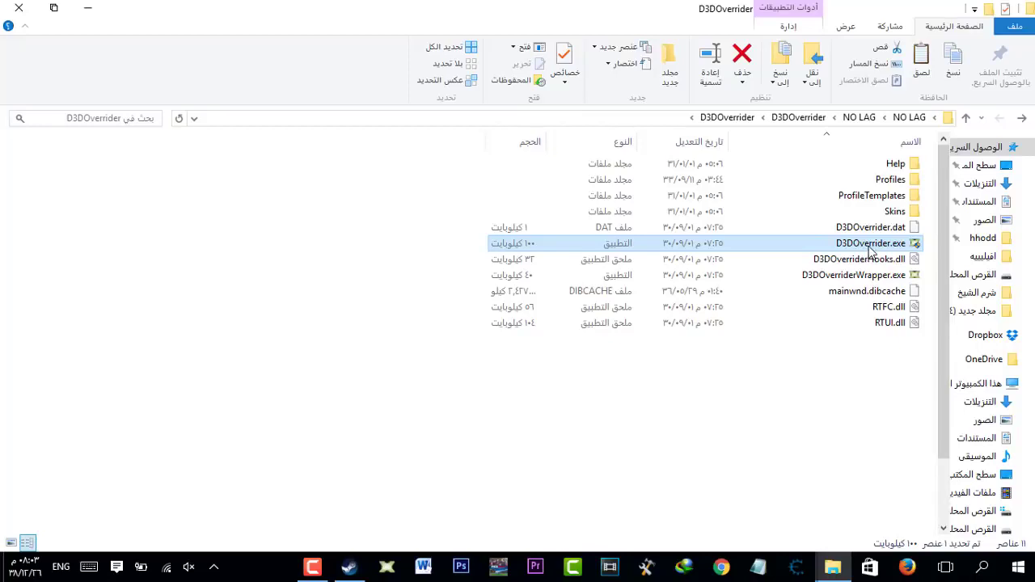
double_click(869, 251)
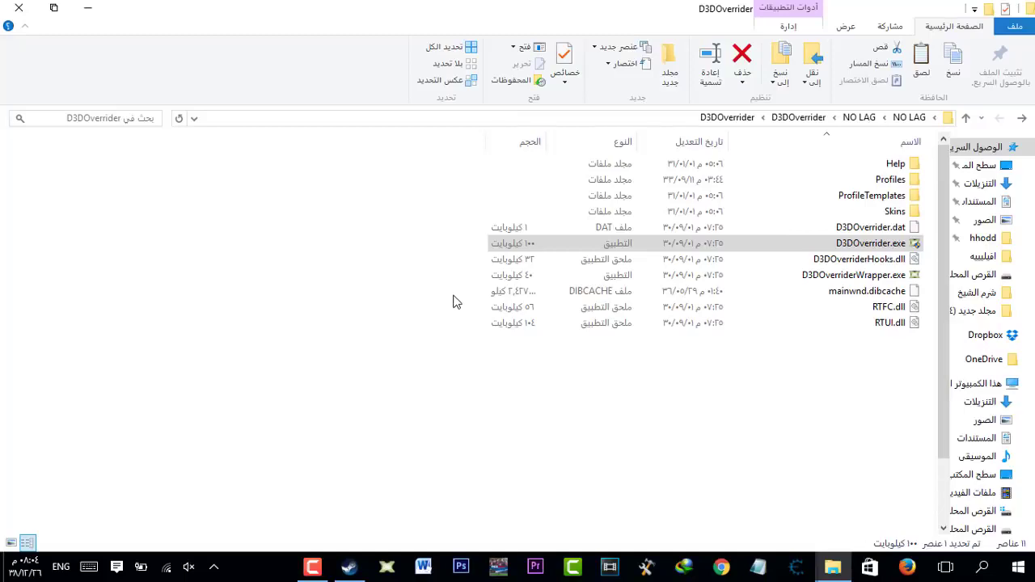
Bring up the Direct3D overrider window and select the PES2018.exe application profile
click(214, 567)
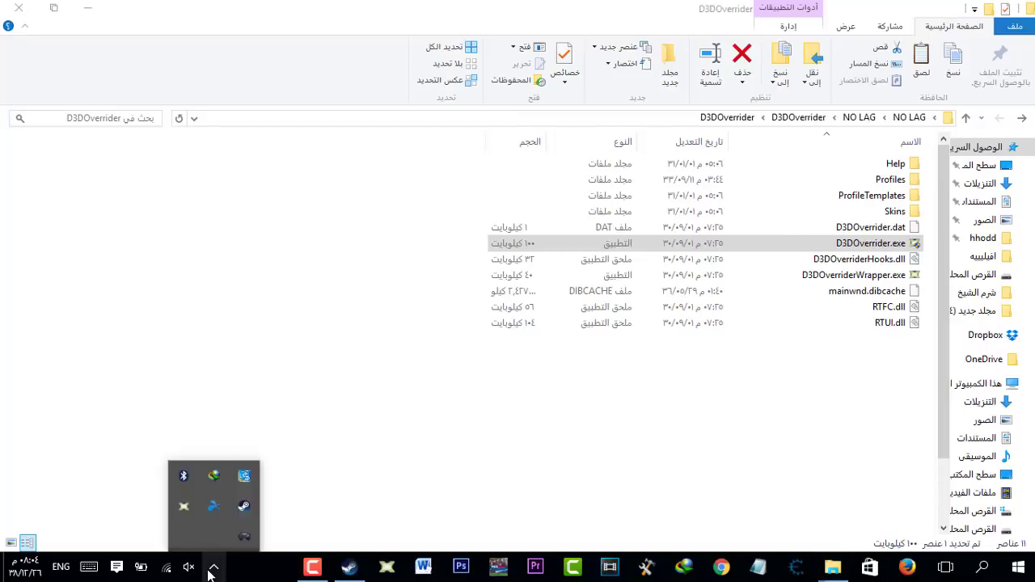
click(182, 510)
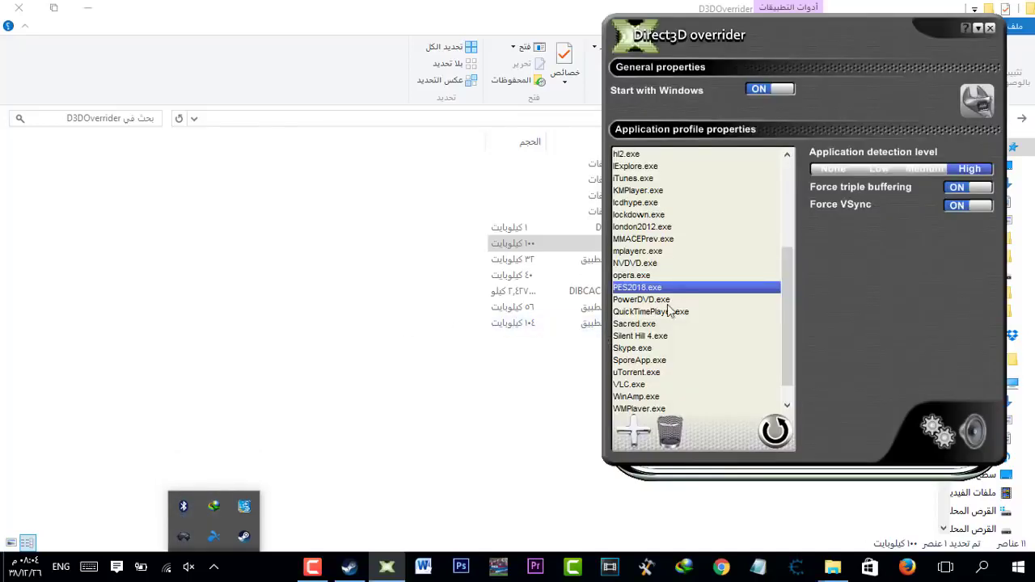
click(646, 292)
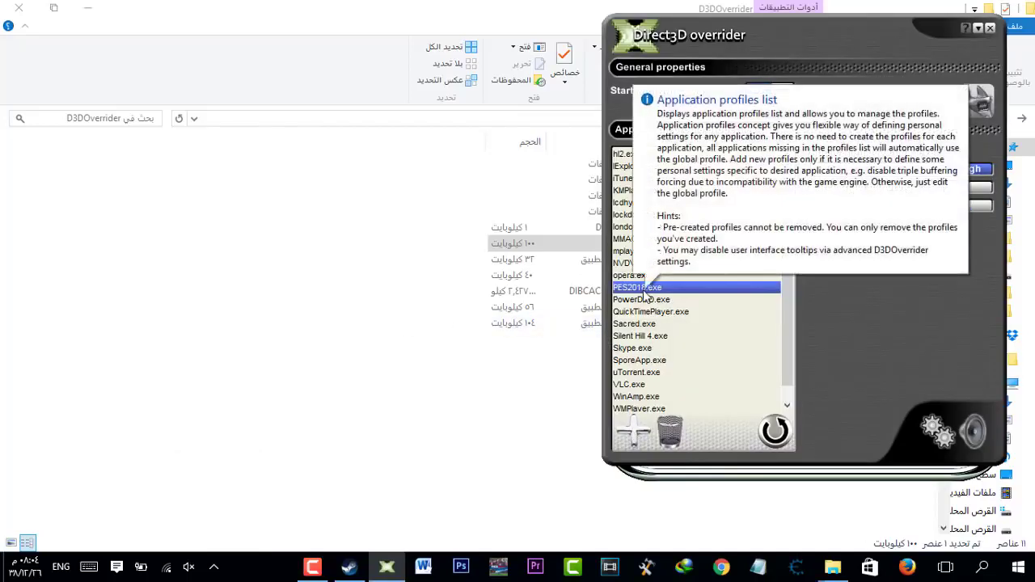
Add an application profile for PES2018.exe, choosing the executable from the PRO EVOLUTION SOCCER 2018 demo folder
click(630, 433)
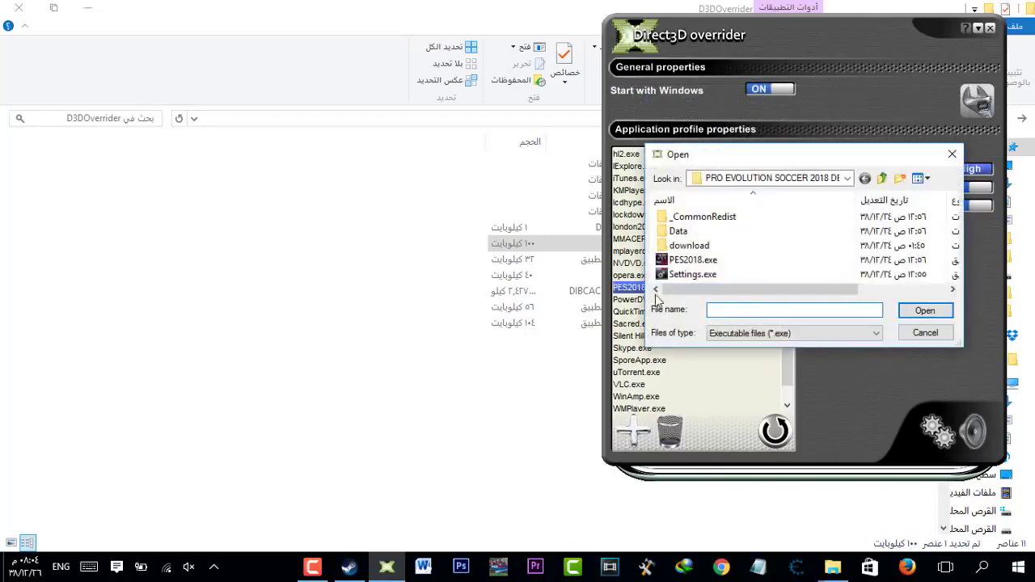
click(697, 259)
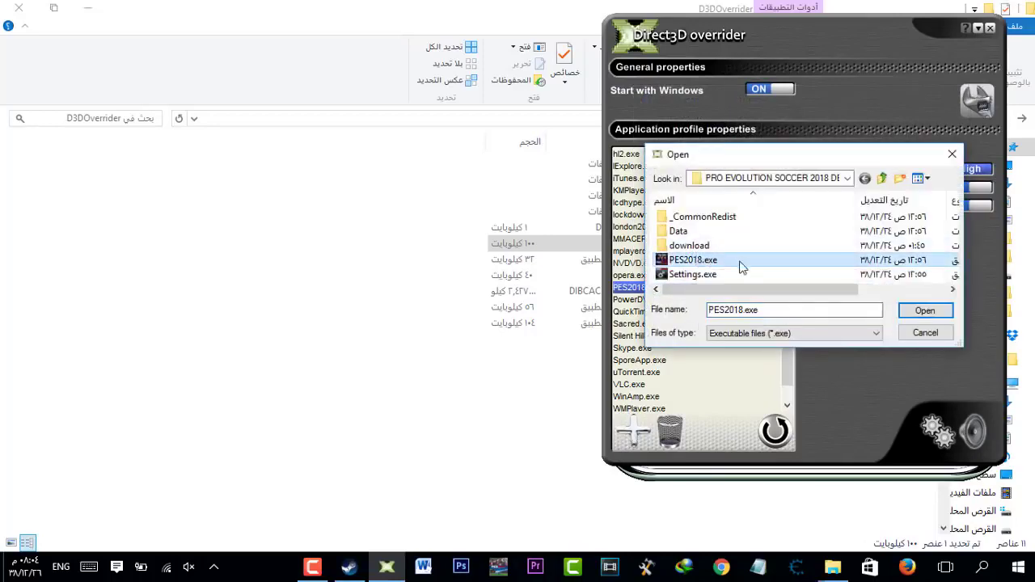
click(926, 312)
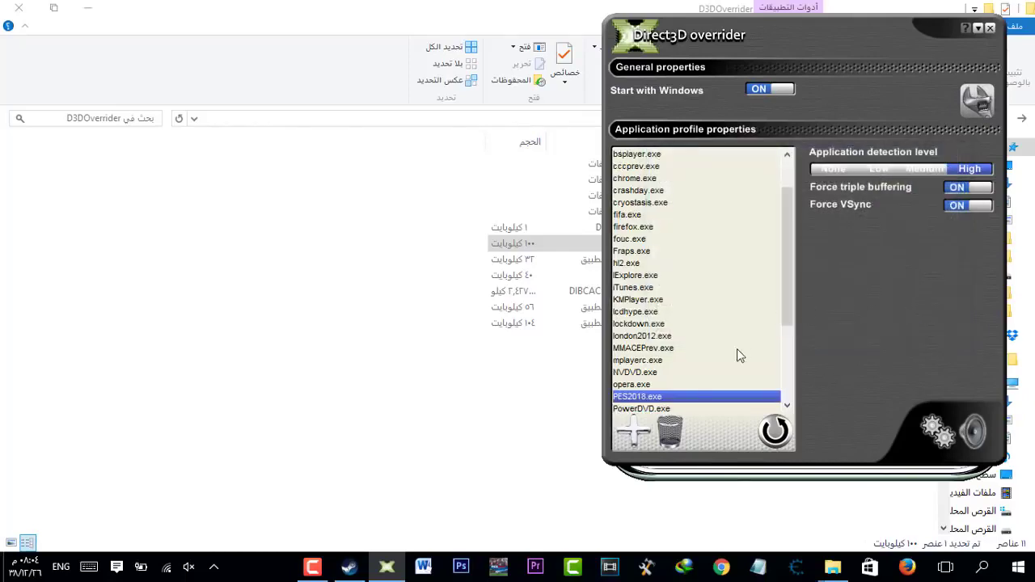
Look through the neighbouring application profiles, then reselect the PES2018.exe profile to check its detection level, triple buffering and VSync settings
click(647, 385)
click(668, 350)
click(644, 409)
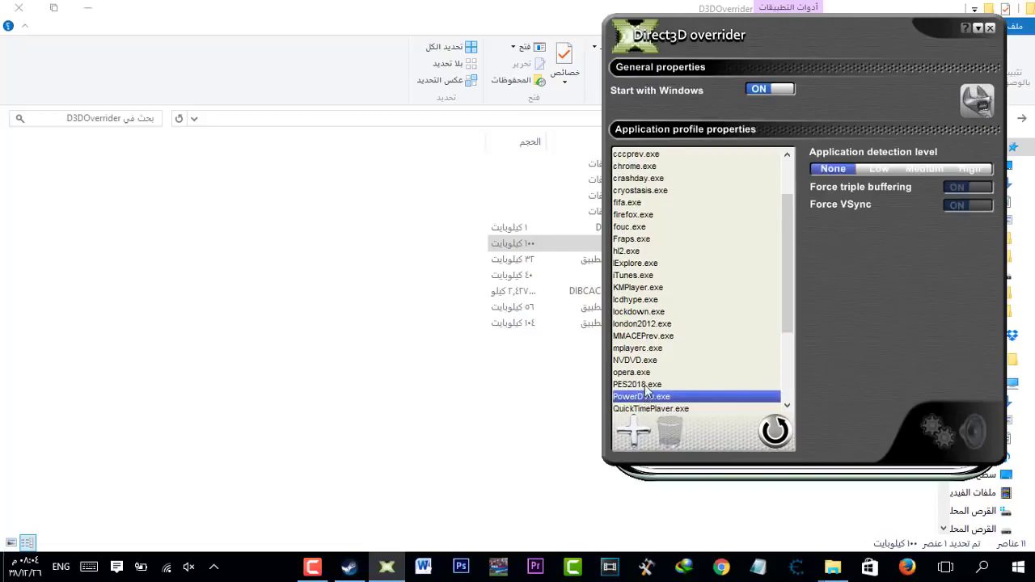
click(646, 386)
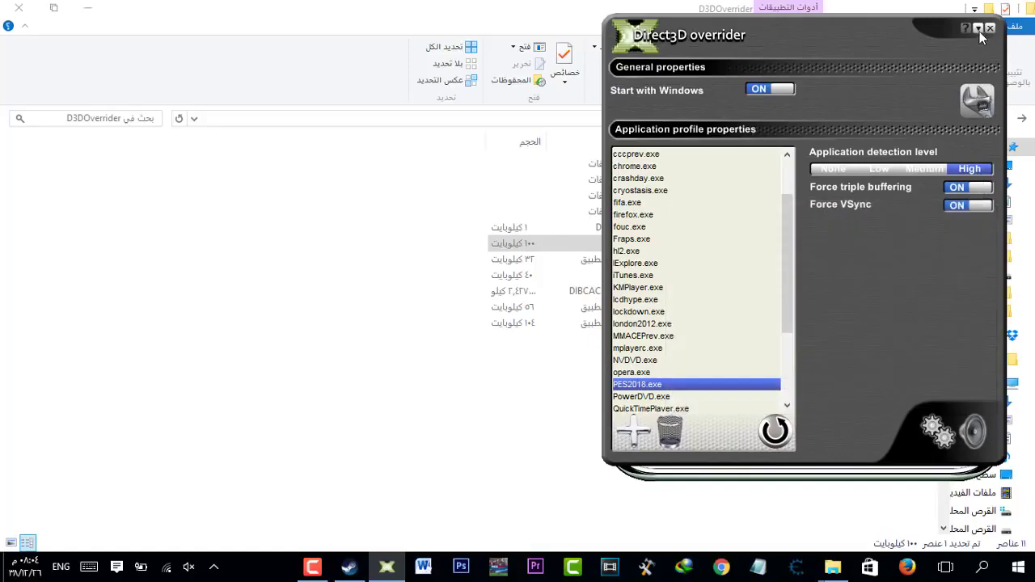
Minimize the Direct3D overrider and the D3DOverrider folder window to return to the desktop
click(978, 29)
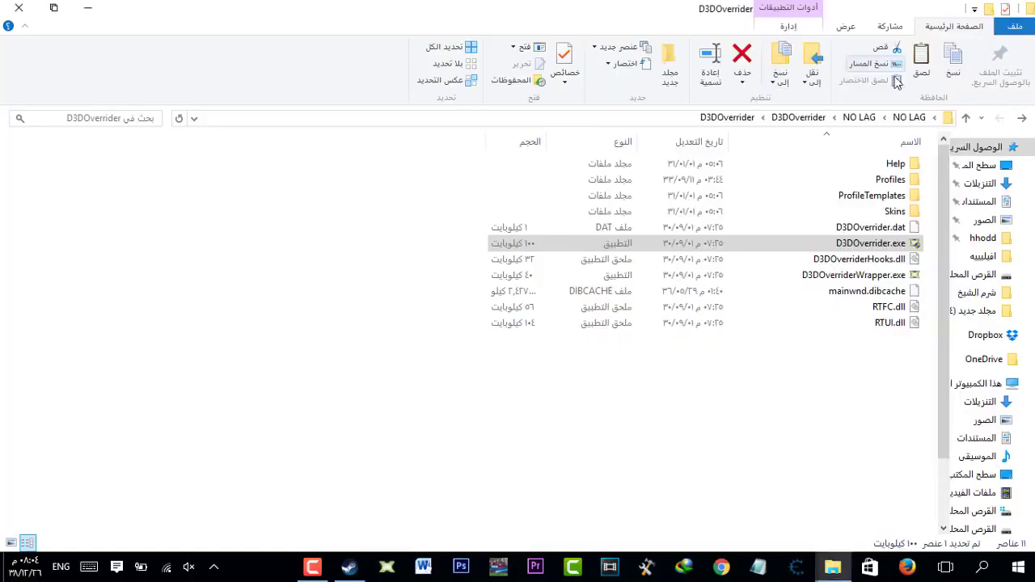
click(89, 7)
click(89, 8)
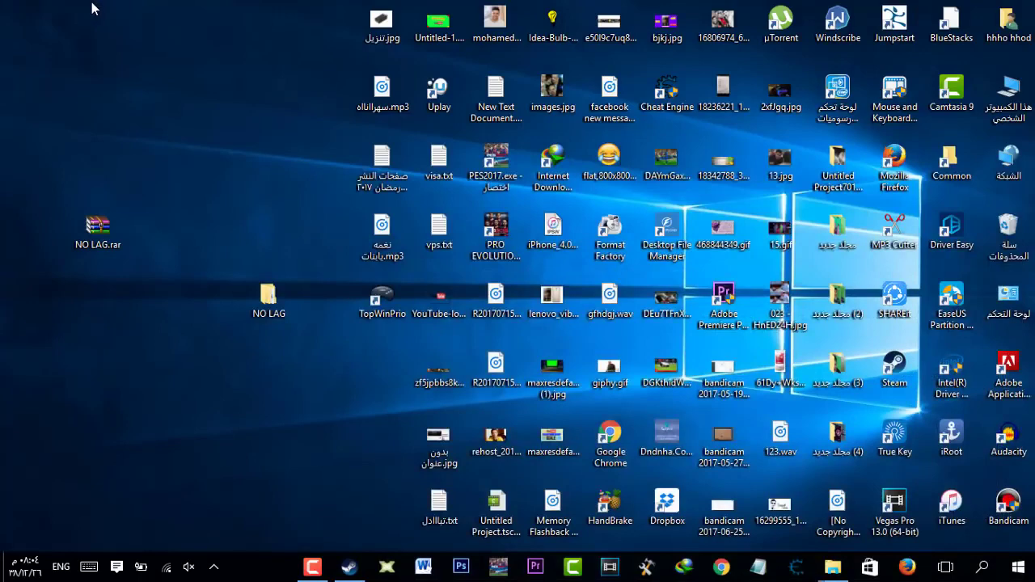
Open this computer's system properties, review the processor, memory and Windows details, and close the window
right_click(1013, 100)
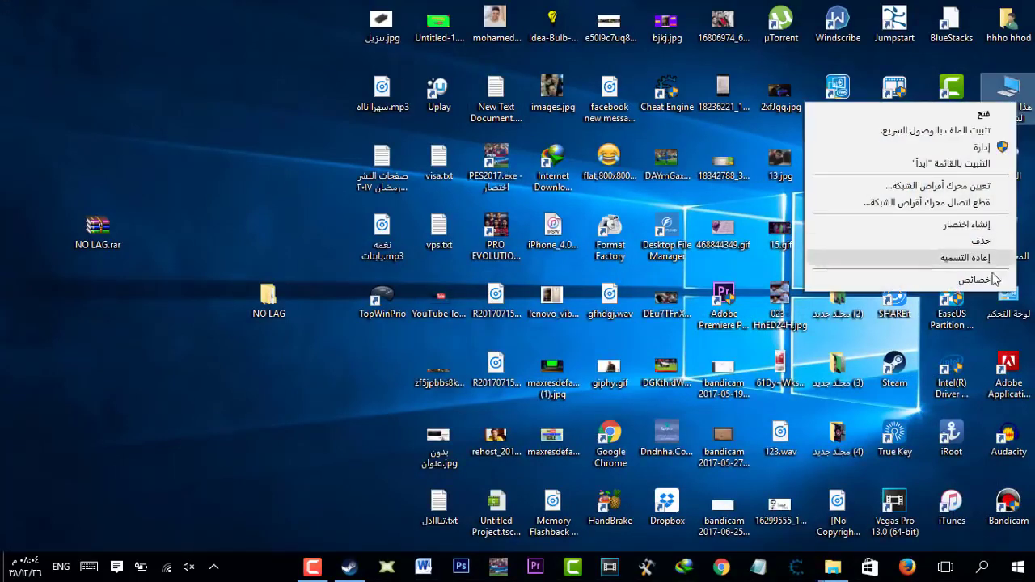
click(983, 287)
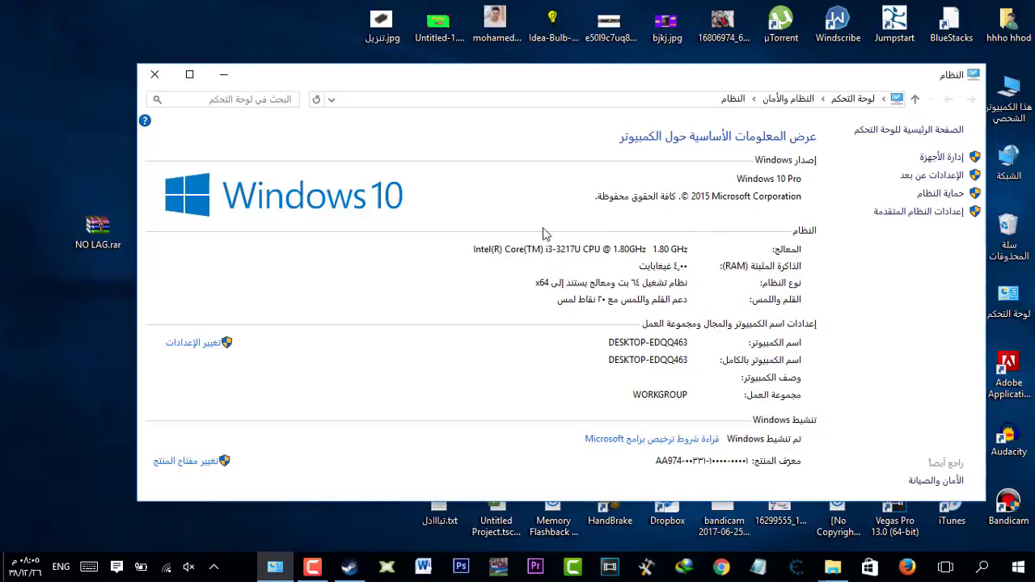
click(154, 75)
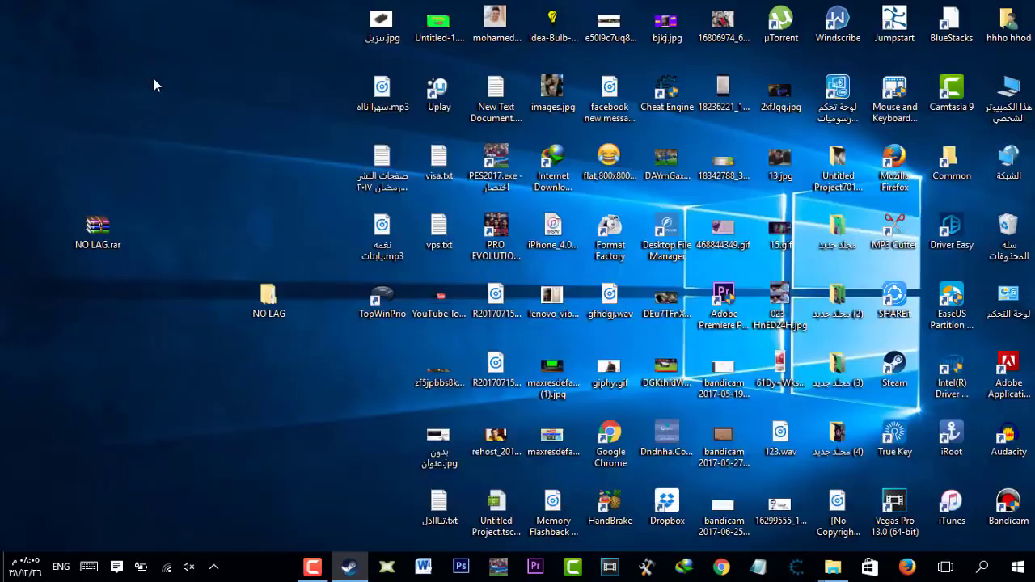